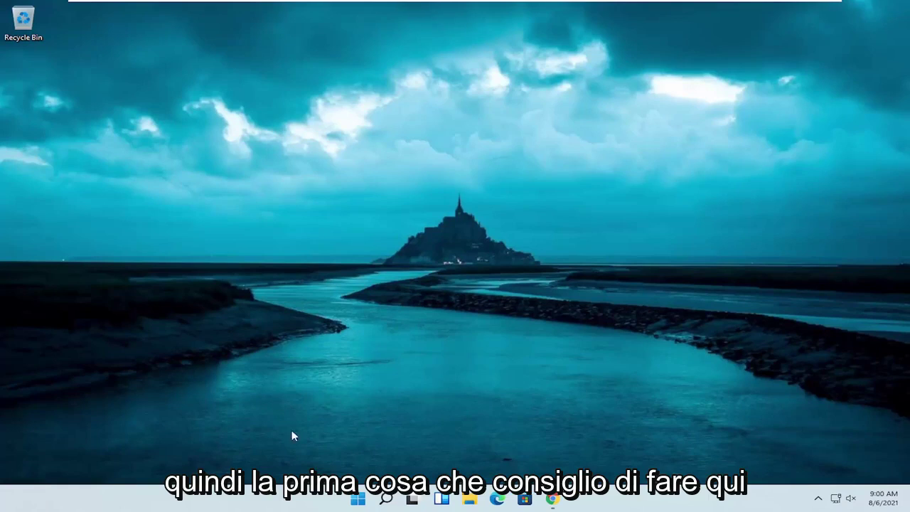
# - Find msconfig via search and open System Configuration's Boot advanced options
pyautogui.click(387, 500)
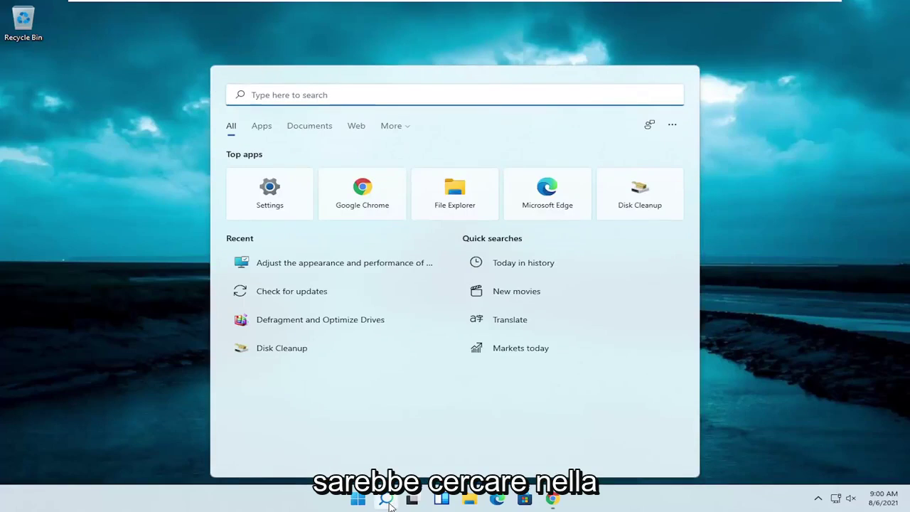
pyautogui.write('msconfi')
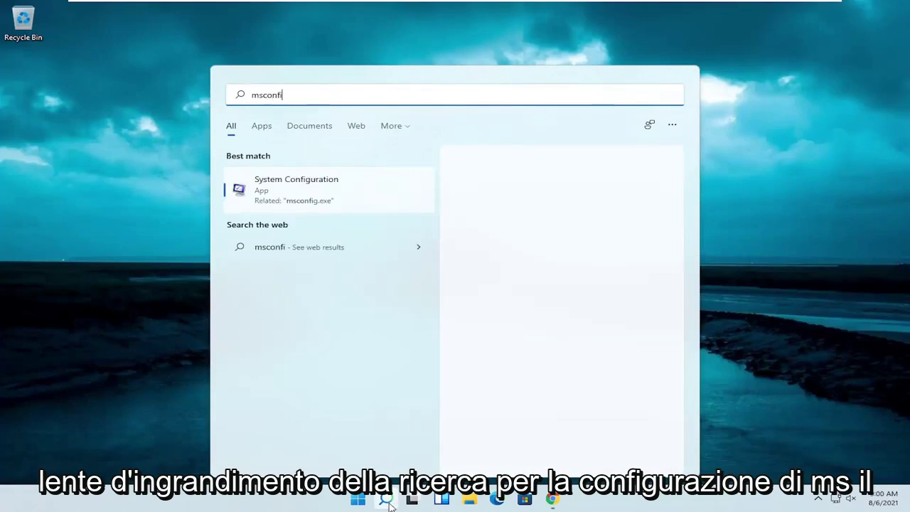
pyautogui.write('g')
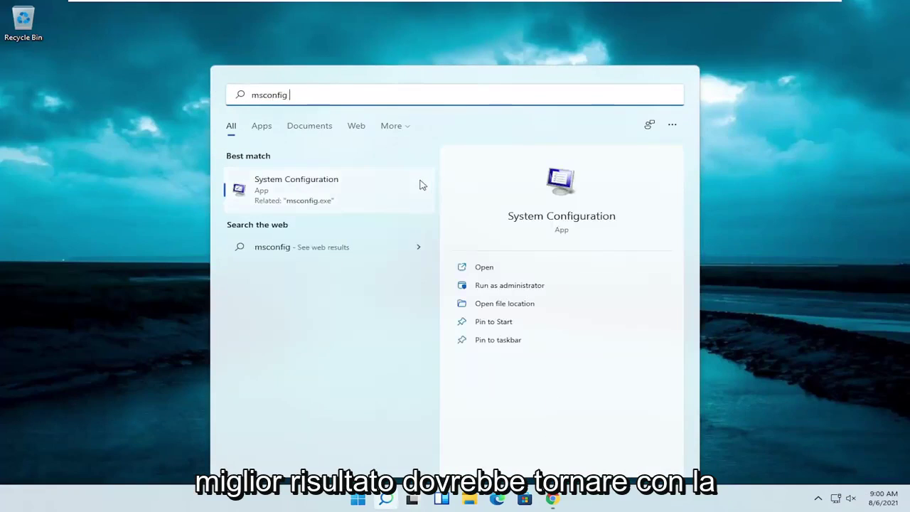
pyautogui.click(310, 197)
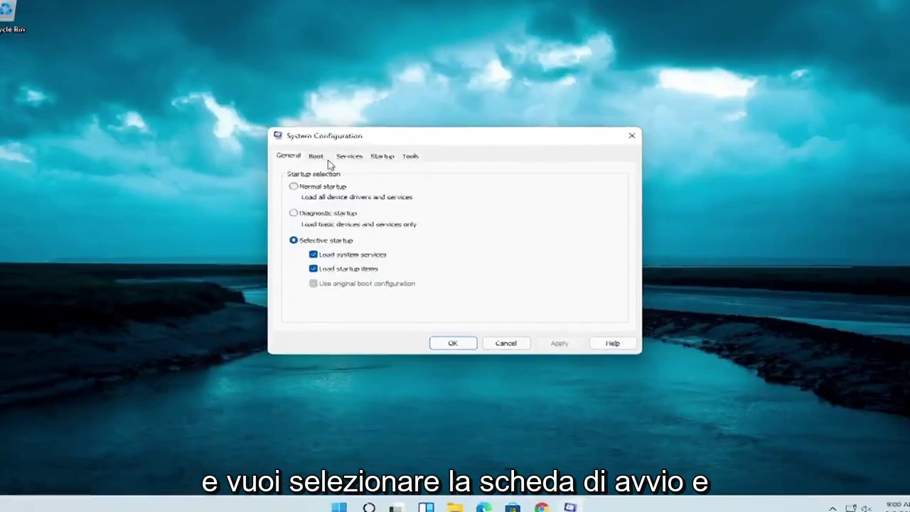
pyautogui.click(319, 157)
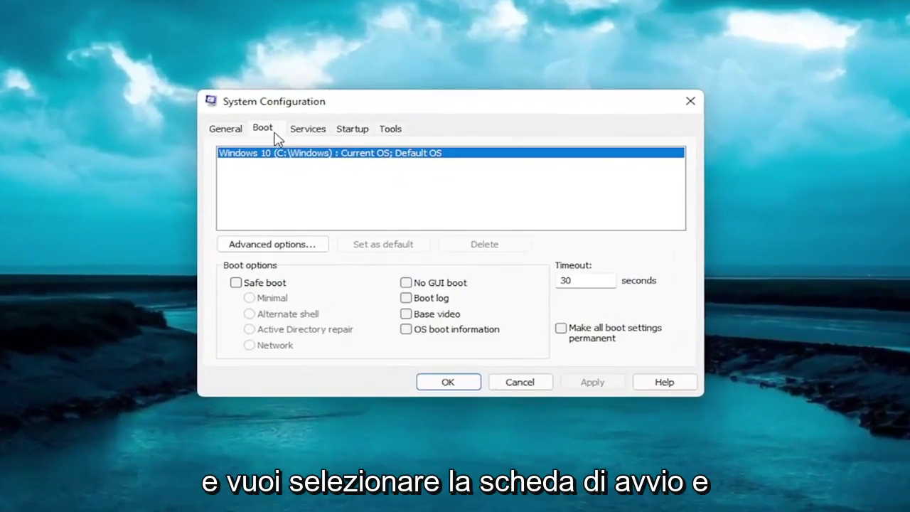
pyautogui.click(277, 244)
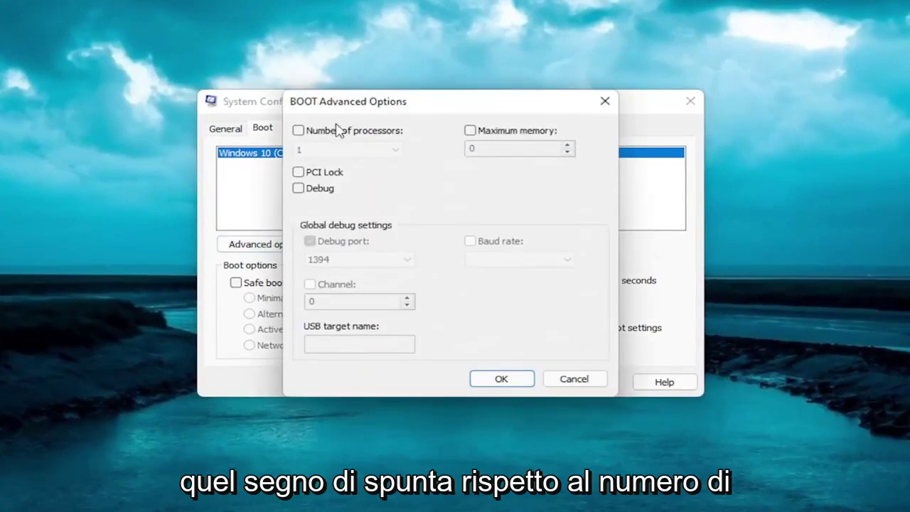
# - Limit boot to 2 processors and enable the Maximum memory cap
pyautogui.click(298, 132)
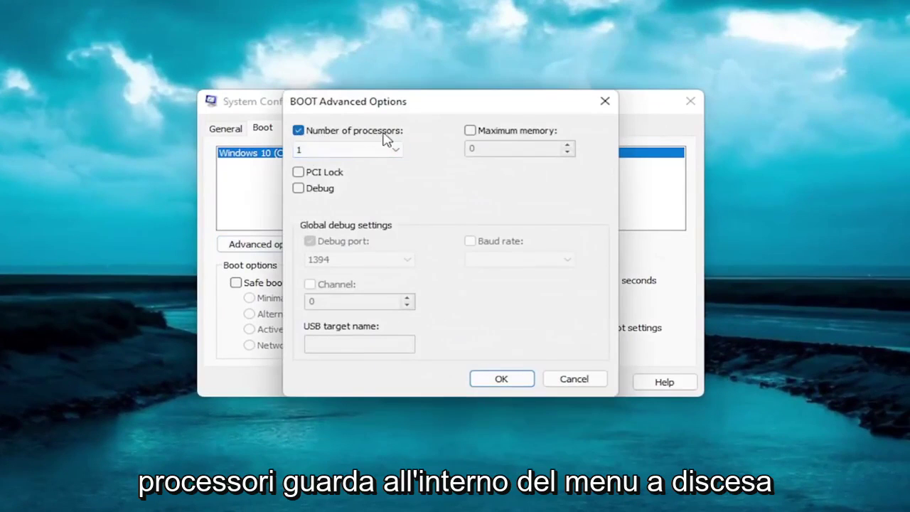
pyautogui.click(396, 151)
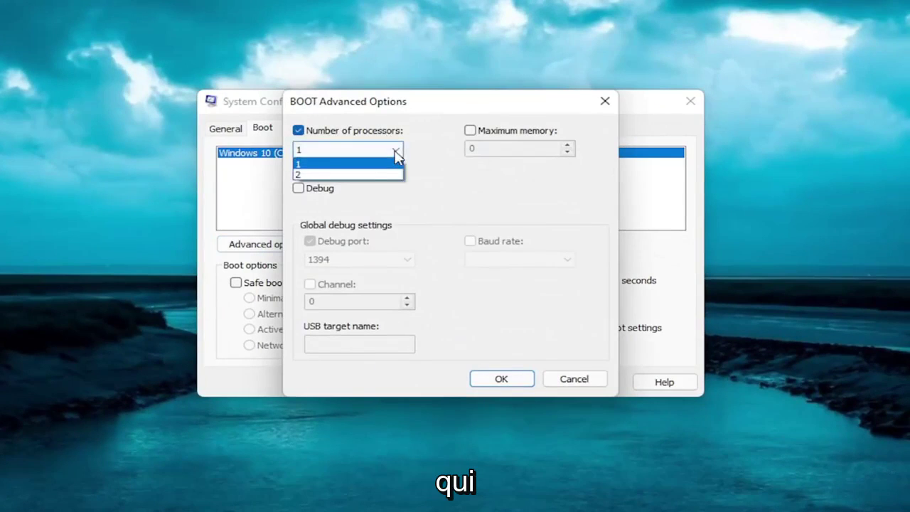
pyautogui.click(350, 175)
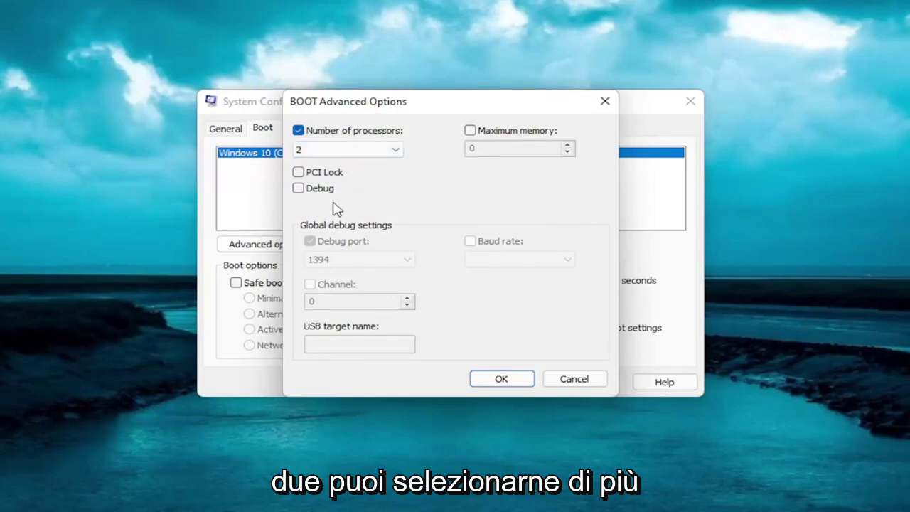
pyautogui.click(470, 131)
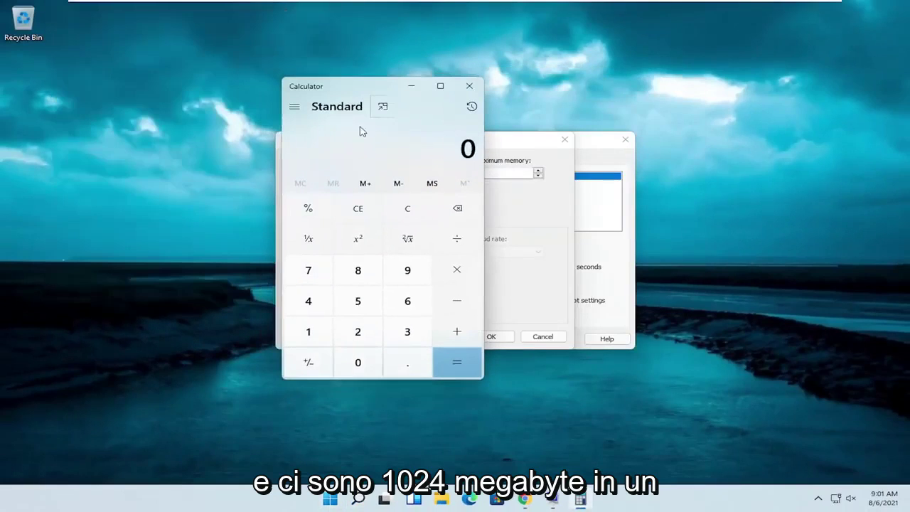
# - In Calculator, confirm the memory figure by computing 1024 × 4 = 4,096
pyautogui.write('1,024')
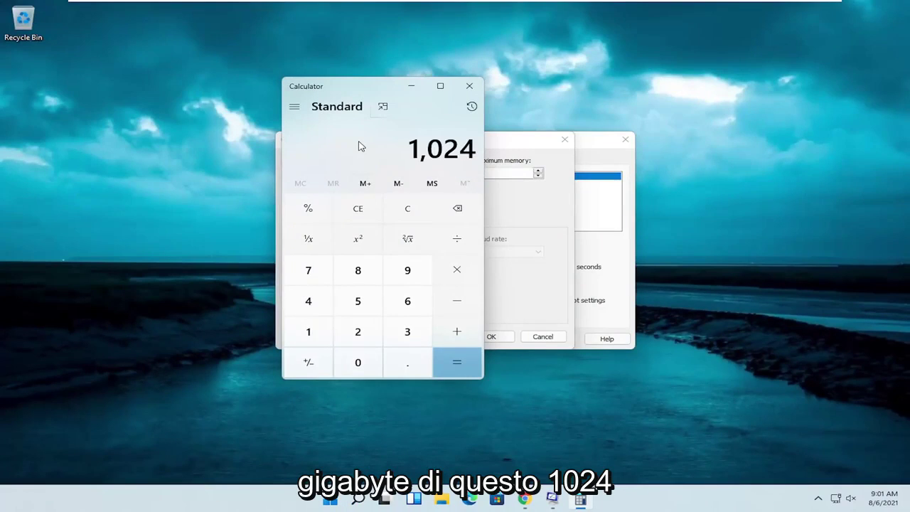
pyautogui.write('8')
pyautogui.press('Return')
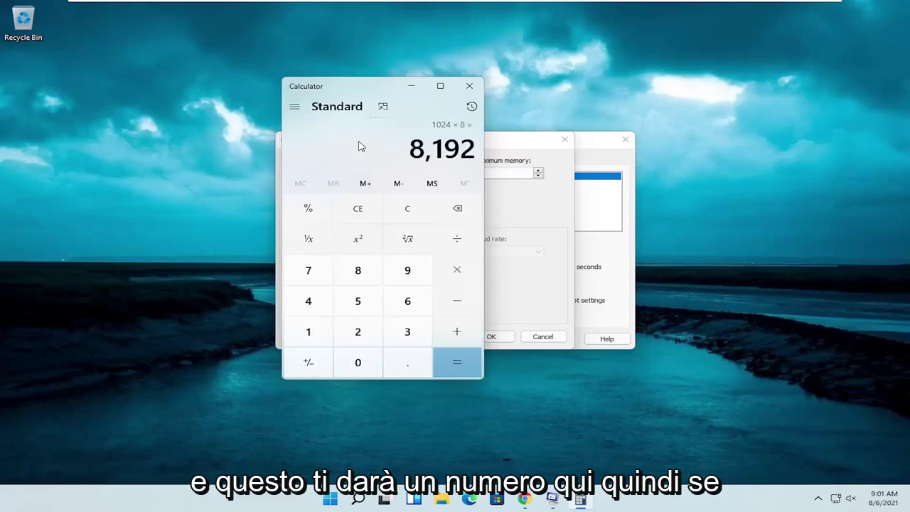
pyautogui.moveTo(392, 90); pyautogui.dragTo(306, 101)
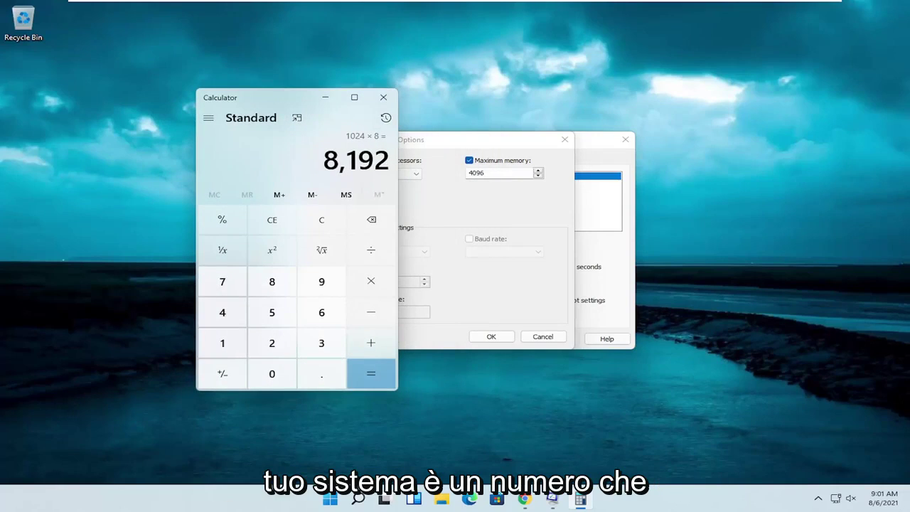
pyautogui.write('*')
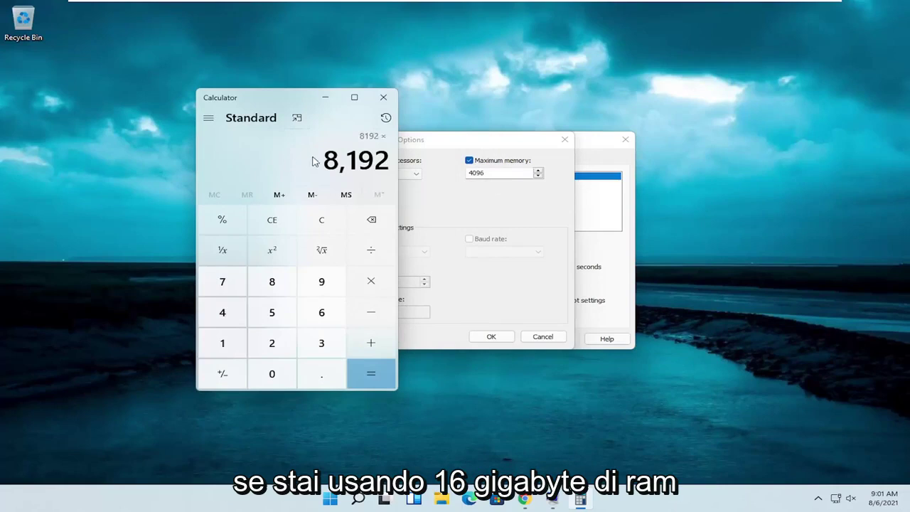
pyautogui.write('2')
pyautogui.press('Return')
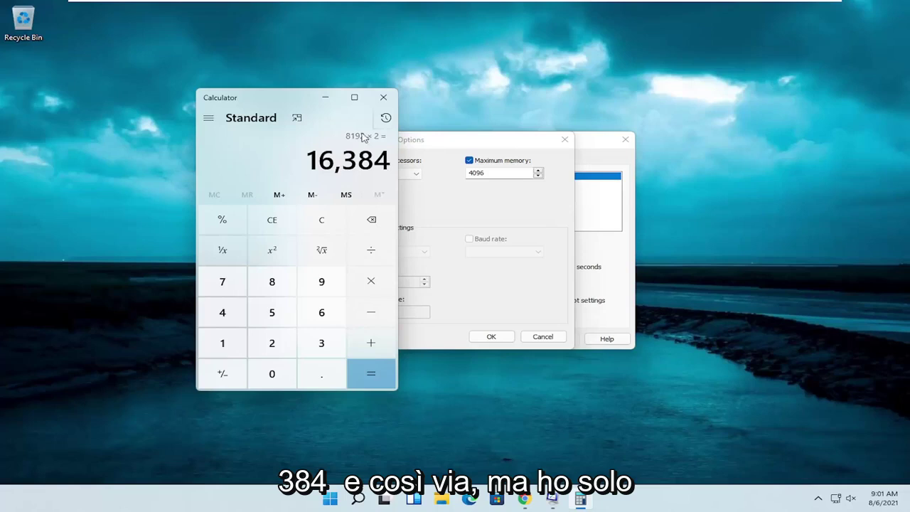
pyautogui.press('Escape')
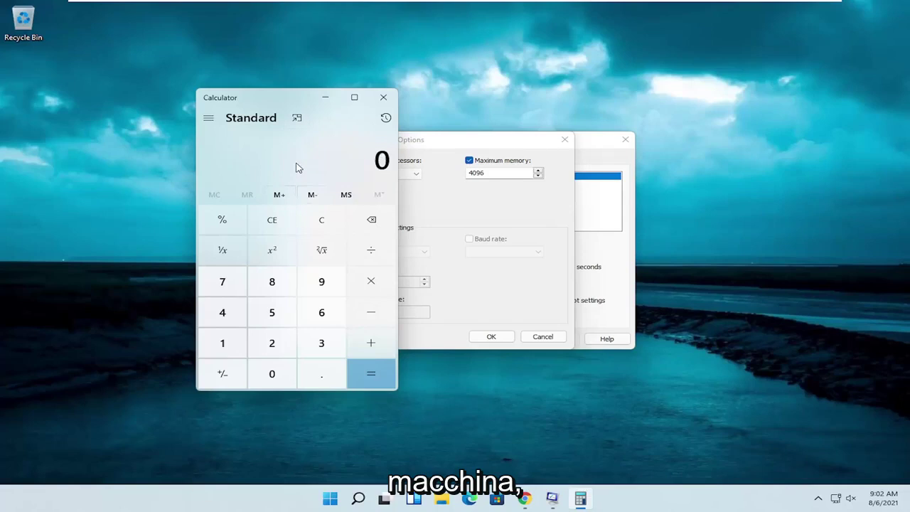
pyautogui.write('10')
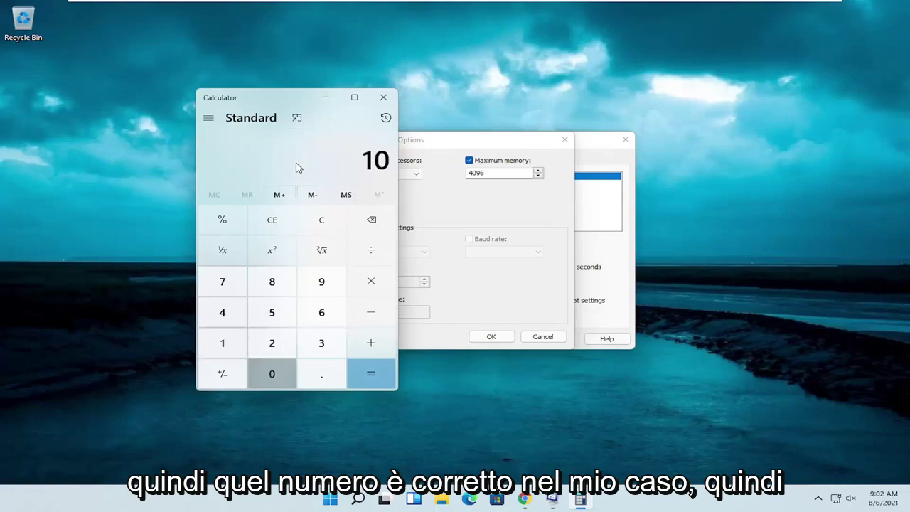
pyautogui.write('24*4')
pyautogui.press('Return')
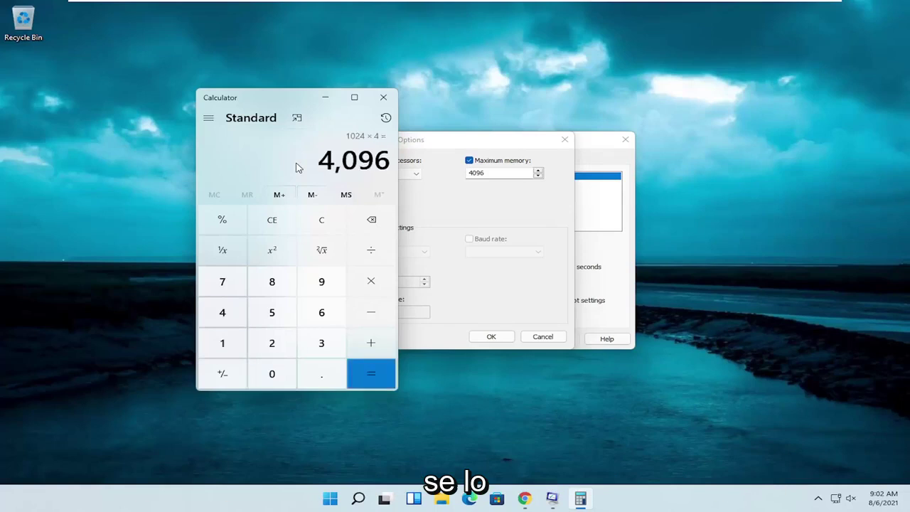
# - Close Calculator, save the boot advanced options, and close System Configuration
pyautogui.click(384, 98)
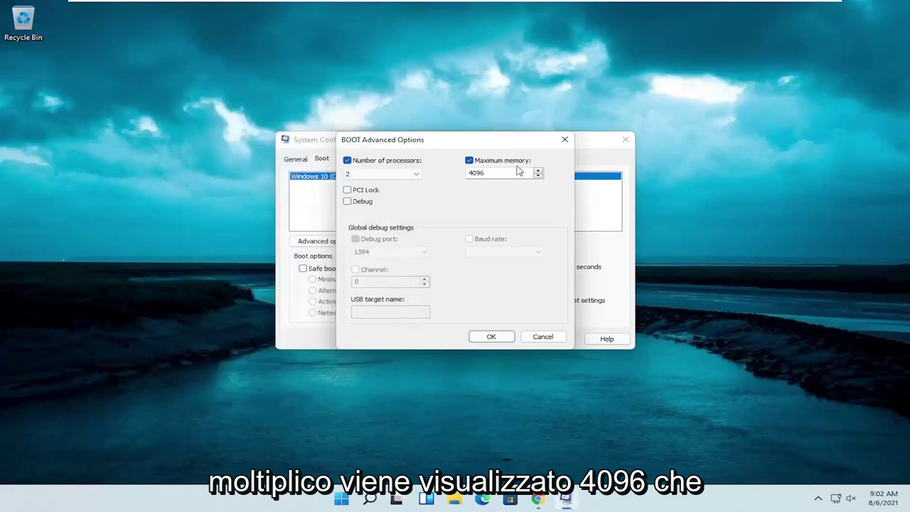
pyautogui.click(492, 337)
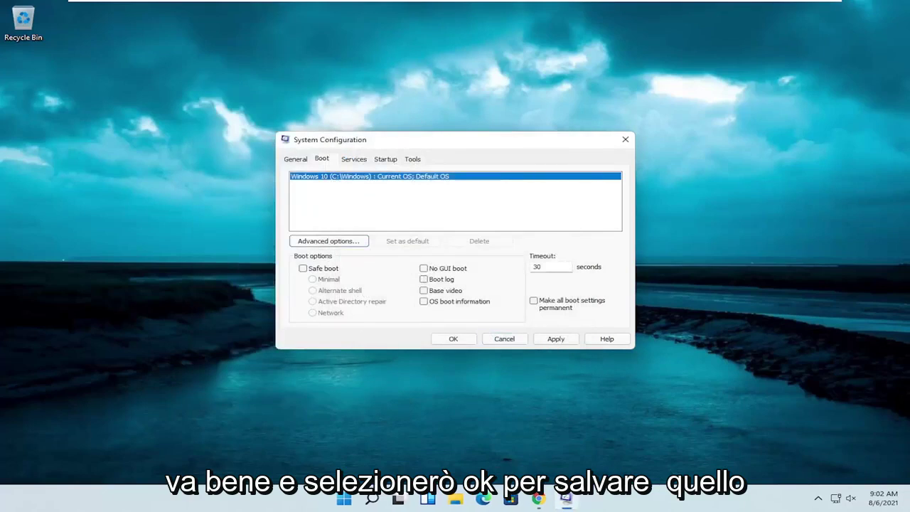
pyautogui.click(625, 139)
# - Search 'adjust' and open Performance Options on its Advanced tab showing the 1408 MB paging file
pyautogui.click(379, 501)
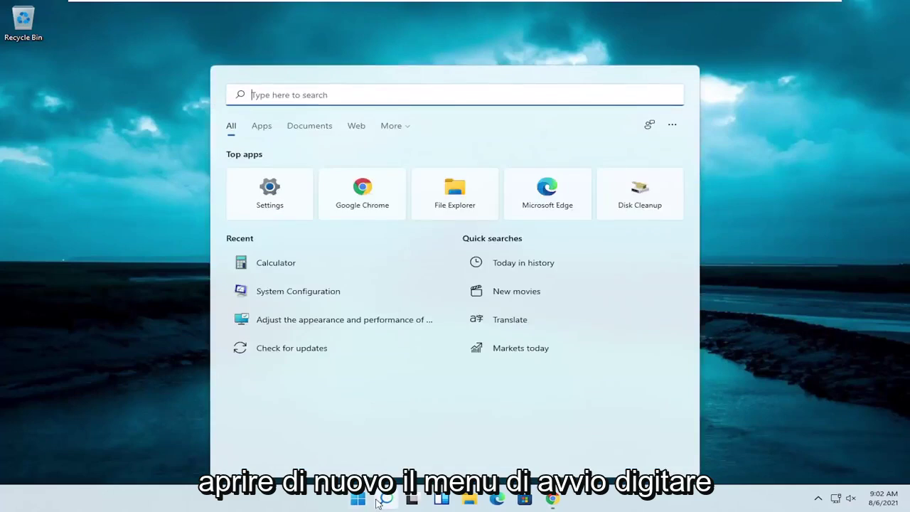
pyautogui.write('adjus')
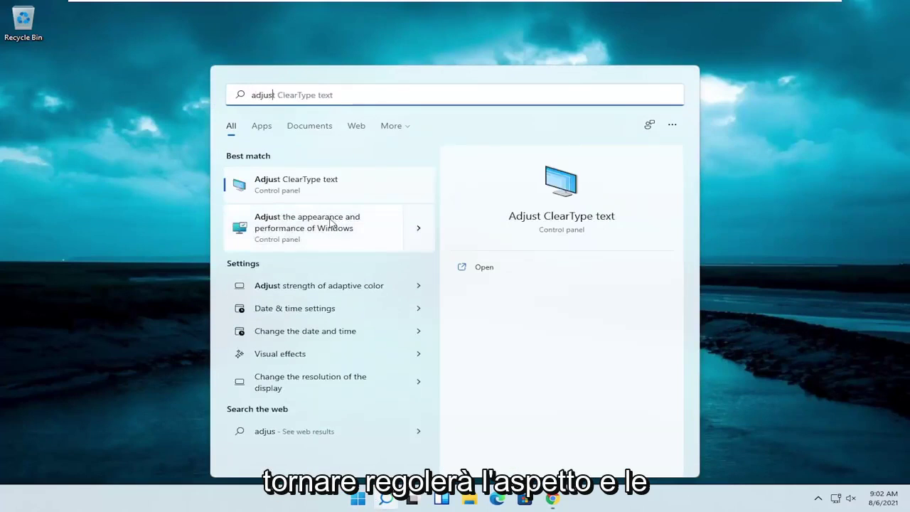
pyautogui.click(315, 235)
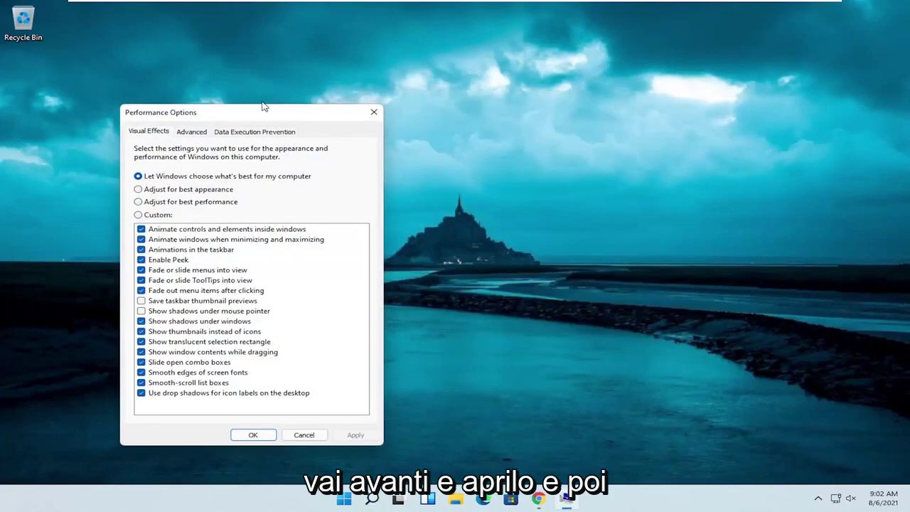
pyautogui.moveTo(264, 101); pyautogui.dragTo(375, 97)
pyautogui.click(348, 95)
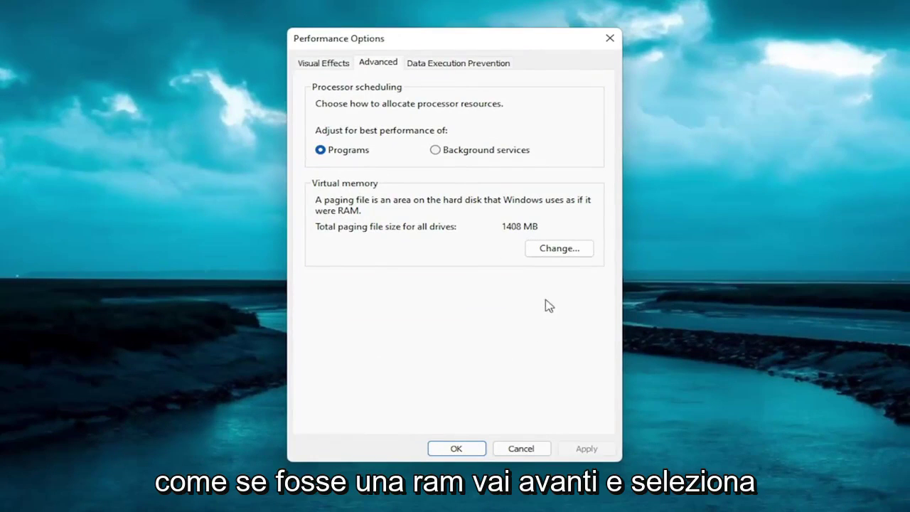
# - Keep automatic paging file management for all drives, accept the restart notice, and close Performance Options
pyautogui.click(589, 248)
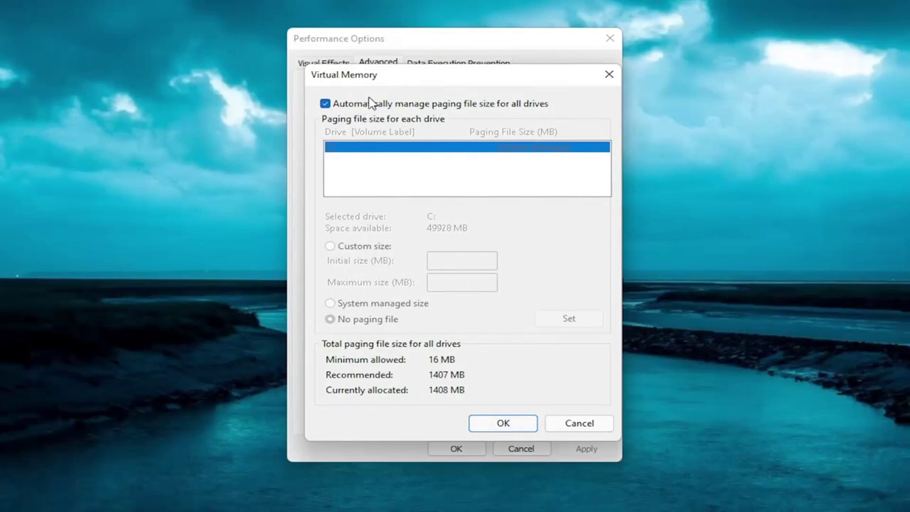
pyautogui.click(502, 422)
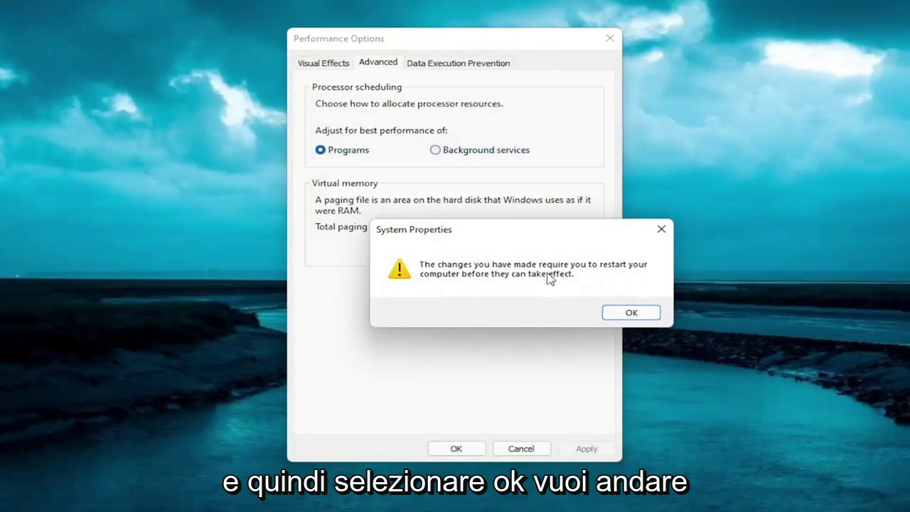
pyautogui.moveTo(502, 231); pyautogui.dragTo(445, 230)
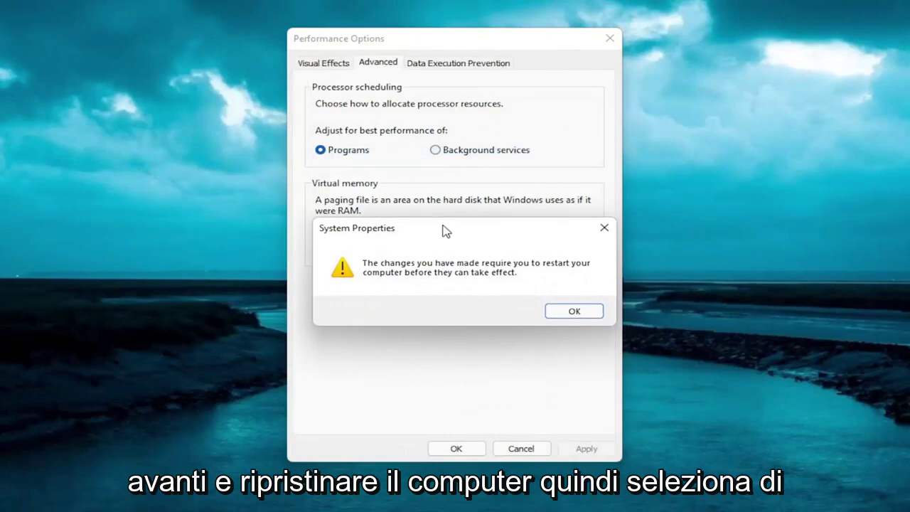
pyautogui.click(573, 313)
pyautogui.click(462, 450)
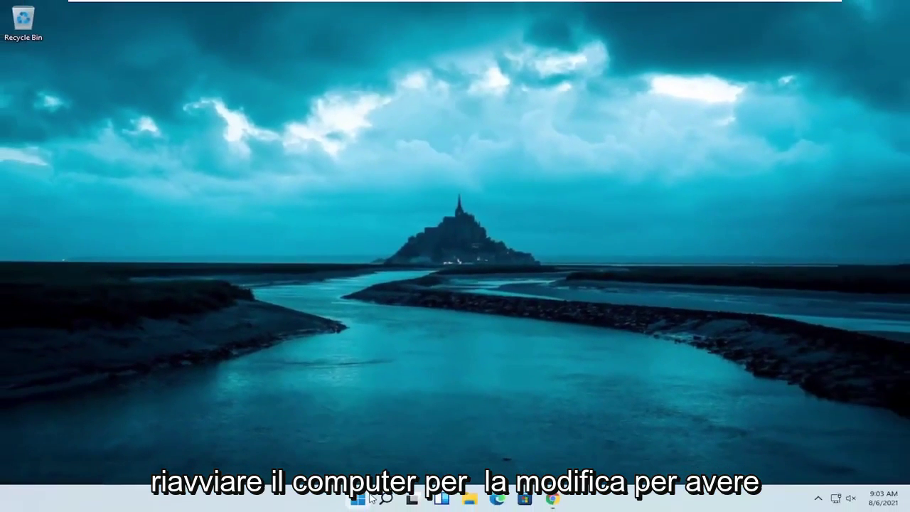
pyautogui.rightClick(552, 499)
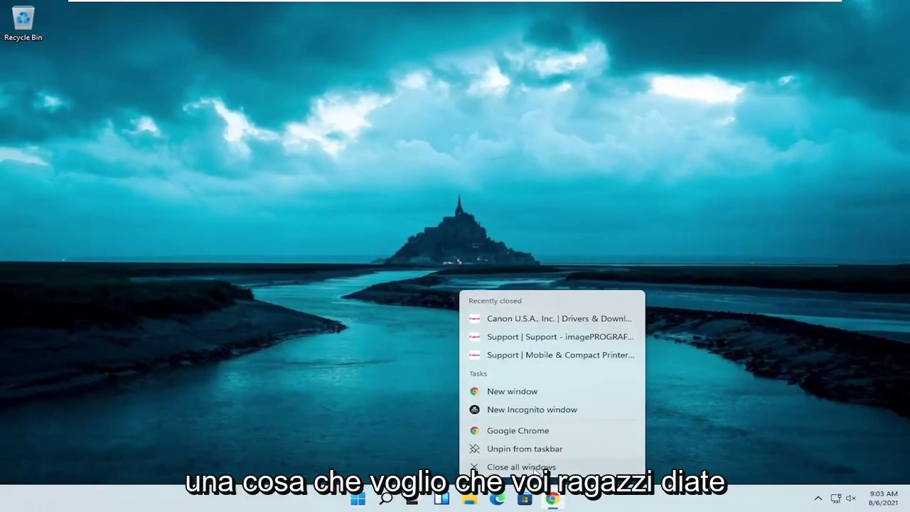
pyautogui.click(535, 467)
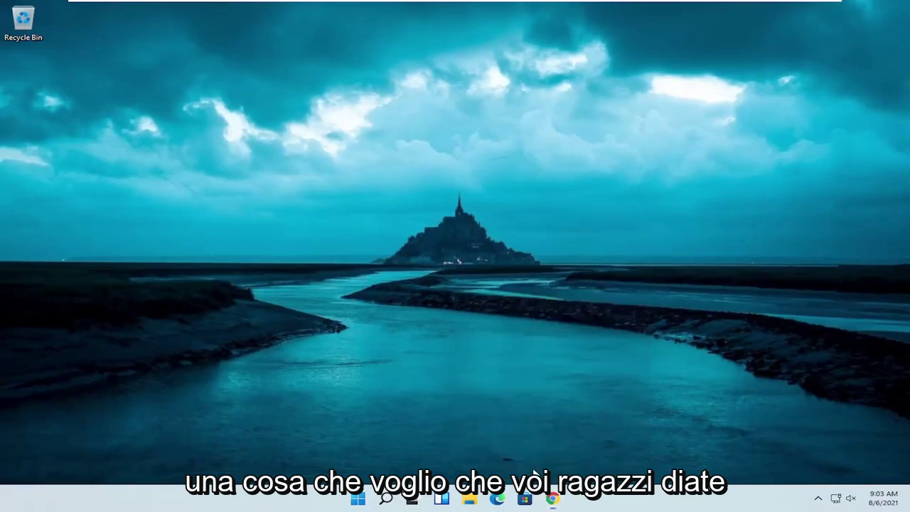
pyautogui.rightClick(357, 498)
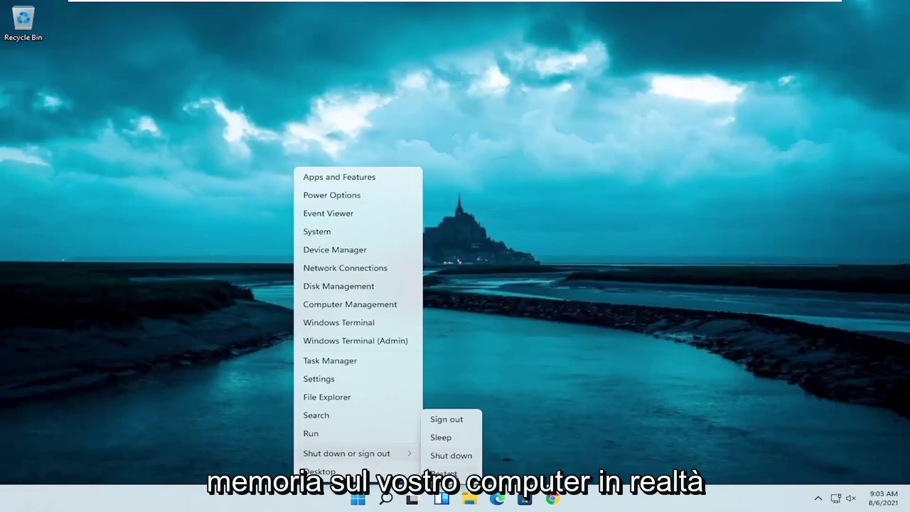